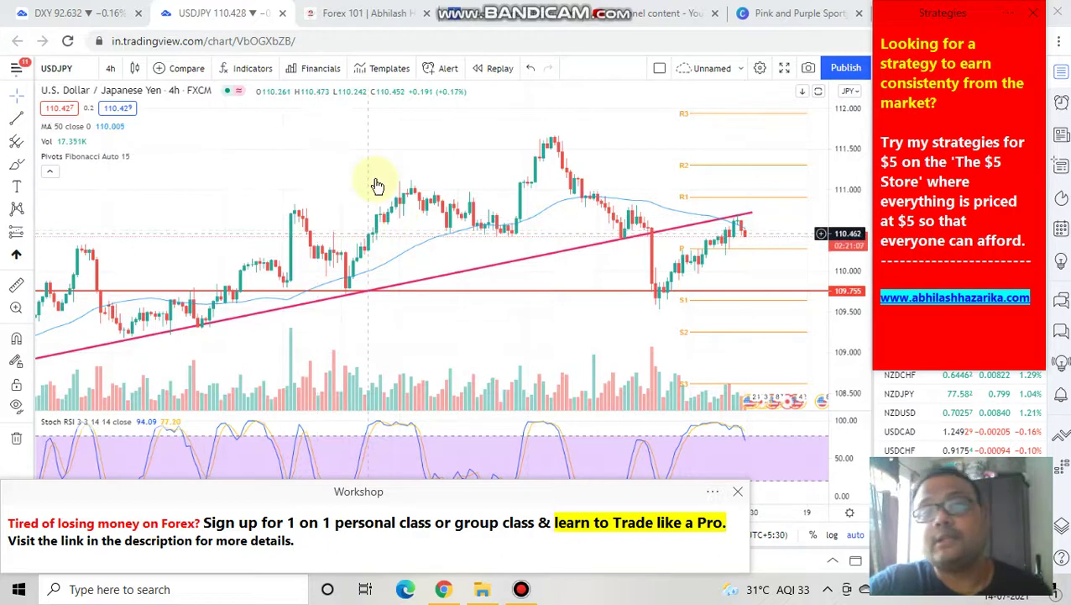
# Step: Circle the sharp drop through the trendline in red with the on-screen pen
pyautogui.hscroll(-3, 373, 175)
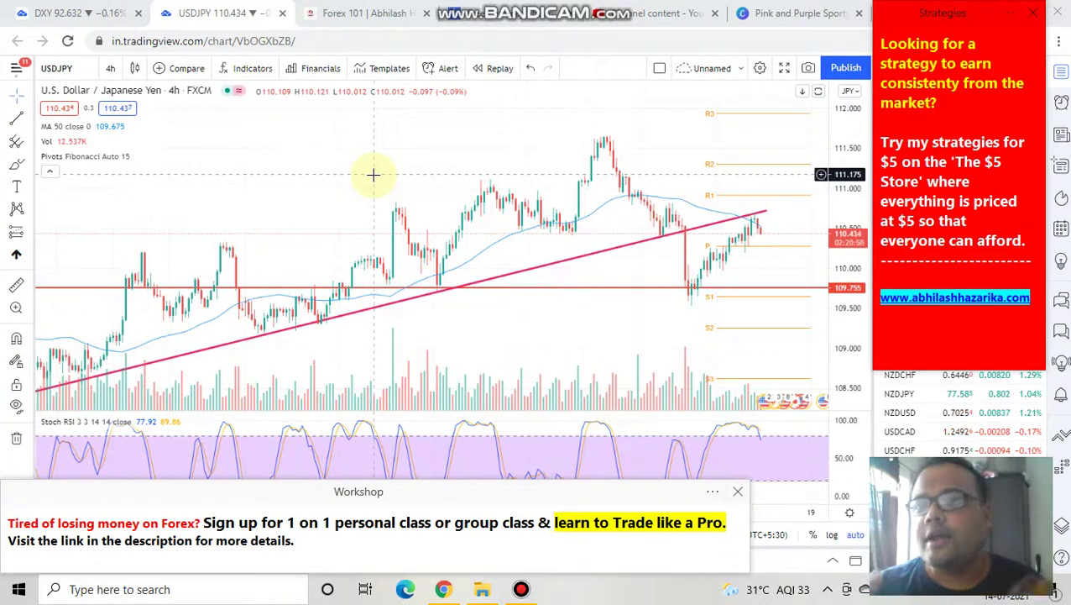
pyautogui.moveTo(652, 25)
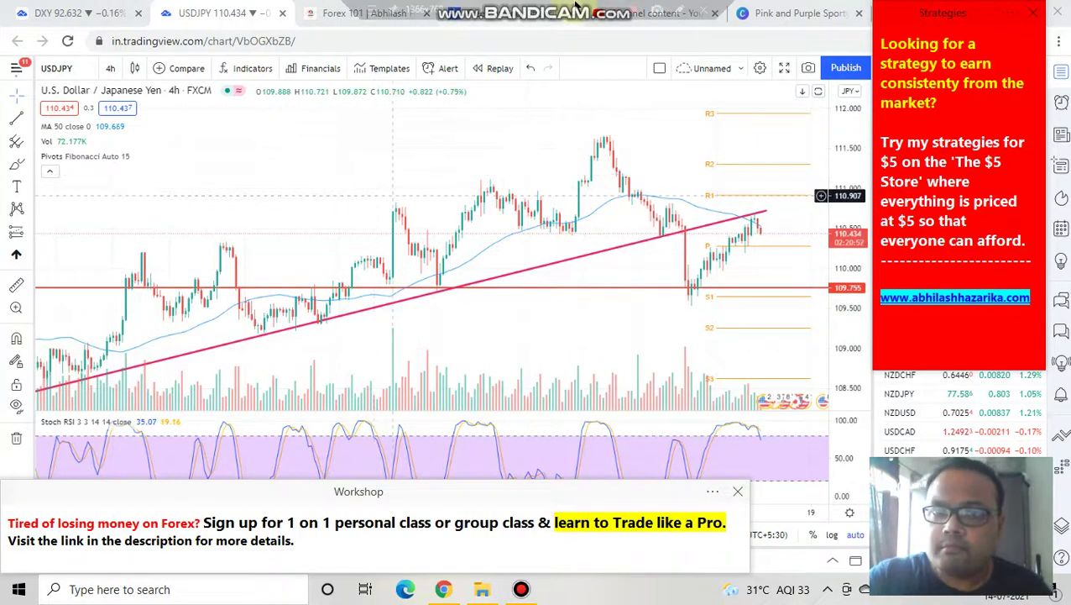
pyautogui.click(678, 10)
pyautogui.moveTo(630, 155)
pyautogui.mouseDown()
pyautogui.moveTo(633, 300)
pyautogui.moveTo(691, 244)
pyautogui.moveTo(647, 153)
pyautogui.mouseUp()
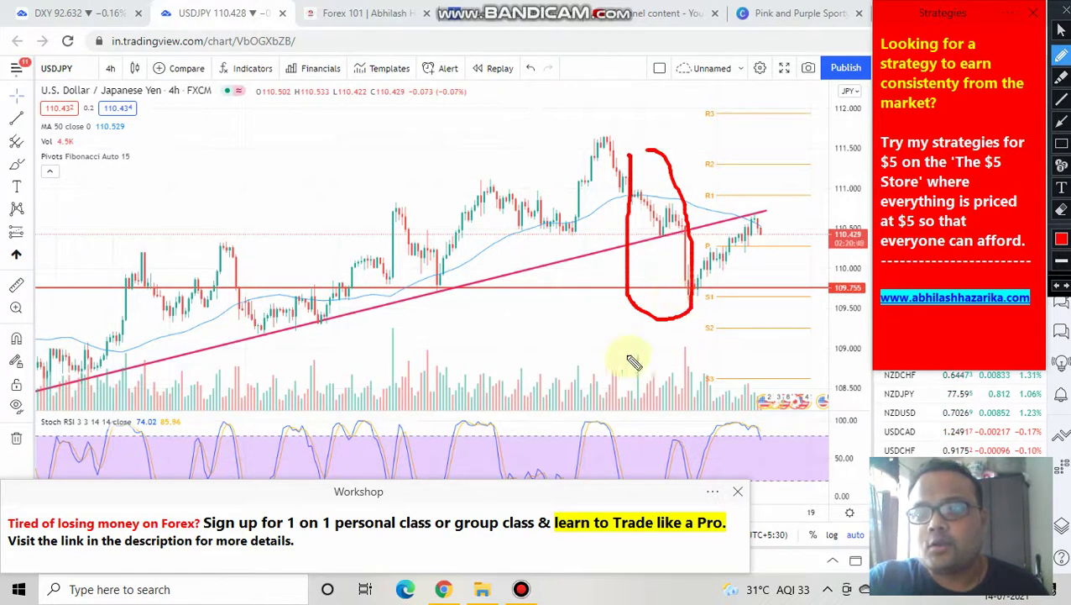
# Step: Write and circle 109.77 below the support line, and draw an arrow at the volume bars
pyautogui.moveTo(650, 351)
pyautogui.mouseDown()
pyautogui.moveTo(656, 399)
pyautogui.moveTo(679, 350)
pyautogui.moveTo(712, 359)
pyautogui.moveTo(703, 378)
pyautogui.mouseUp()
pyautogui.click(728, 359)
pyautogui.moveTo(752, 319); pyautogui.dragTo(770, 353)
pyautogui.moveTo(790, 305); pyautogui.dragTo(798, 341)
pyautogui.moveTo(762, 290)
pyautogui.mouseDown()
pyautogui.moveTo(608, 356)
pyautogui.moveTo(838, 426)
pyautogui.moveTo(772, 277)
pyautogui.moveTo(733, 290)
pyautogui.mouseUp()
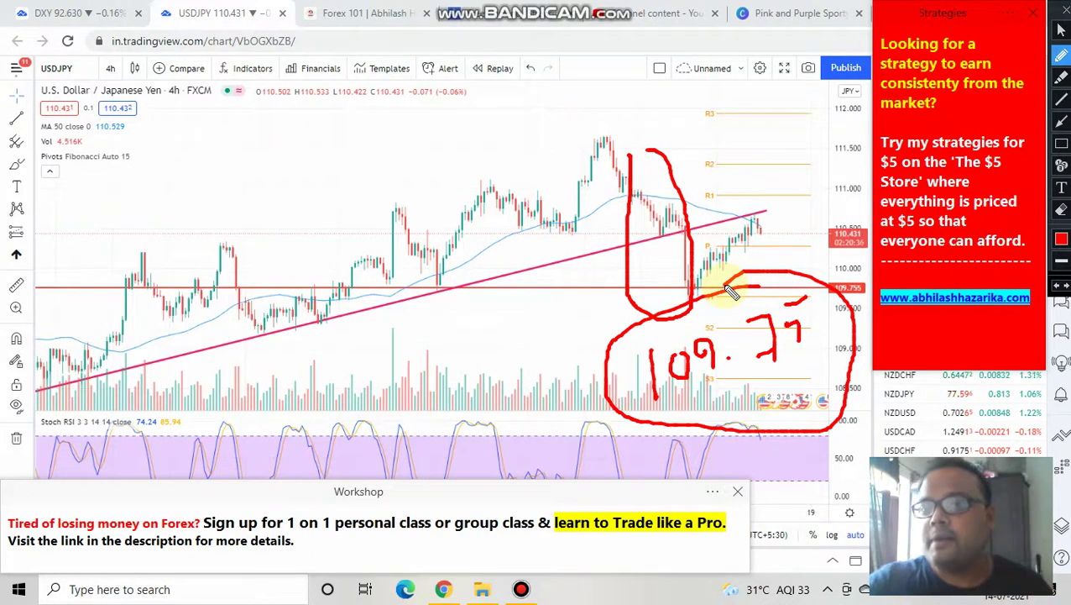
pyautogui.moveTo(511, 411)
pyautogui.mouseDown()
pyautogui.moveTo(575, 392)
pyautogui.moveTo(542, 460)
pyautogui.mouseUp()
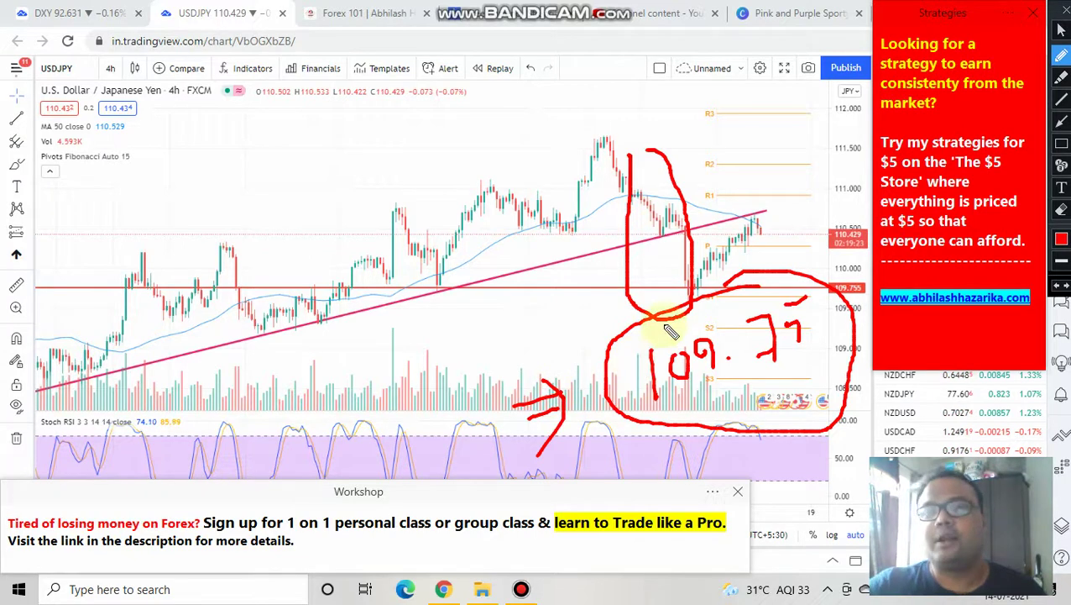
# Step: Clear the red marks, zoom out, and draw red lines across volume down to Stoch RSI
pyautogui.click(1061, 30)
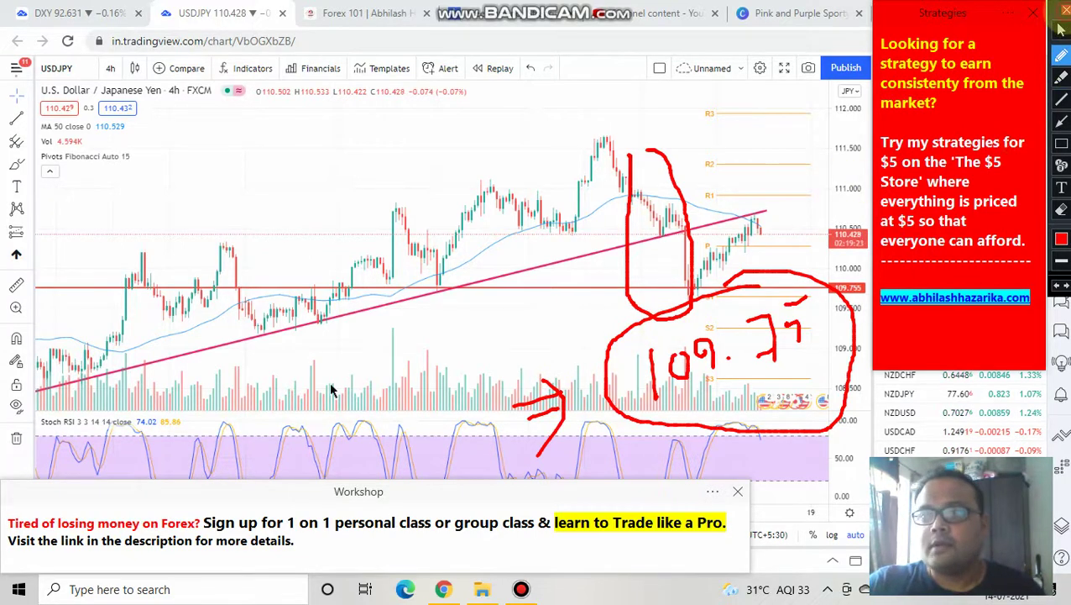
pyautogui.scroll(-1, 374, 198)
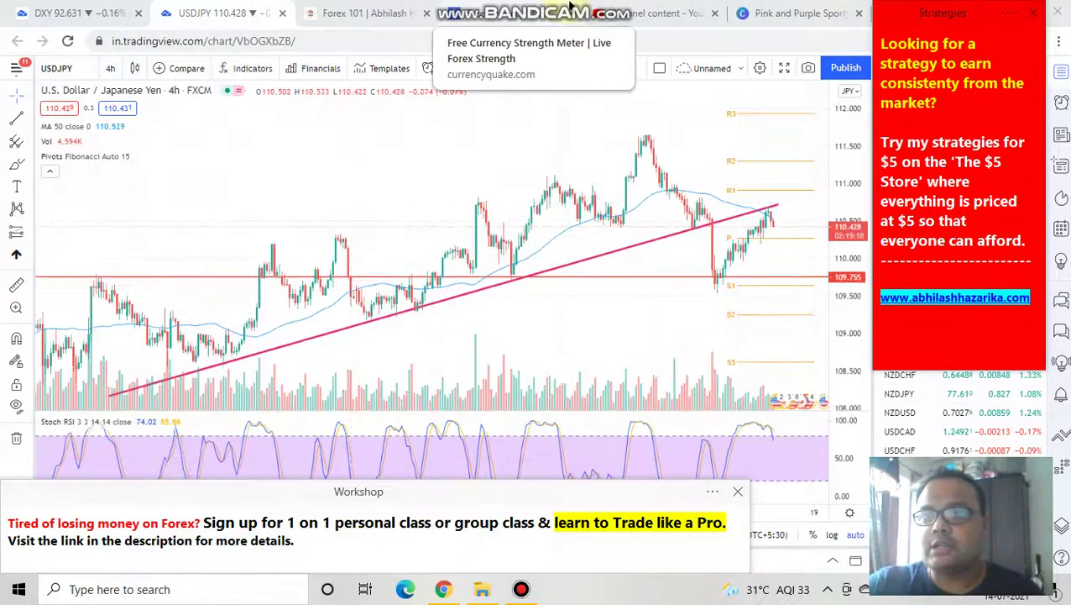
pyautogui.moveTo(638, 10)
pyautogui.click(679, 11)
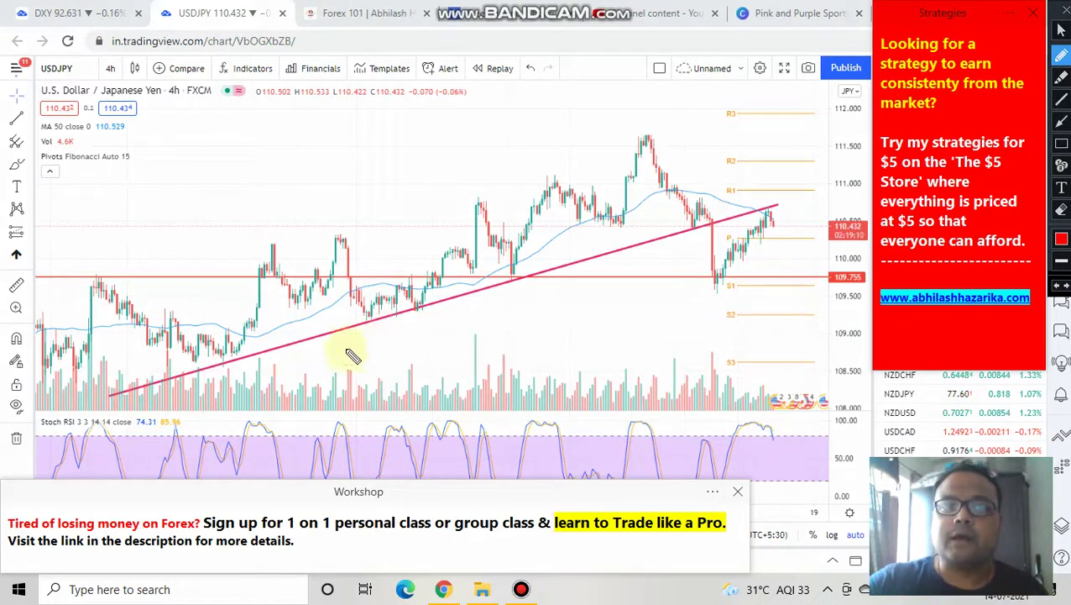
pyautogui.moveTo(385, 417); pyautogui.dragTo(410, 412)
pyautogui.moveTo(479, 360); pyautogui.dragTo(537, 434)
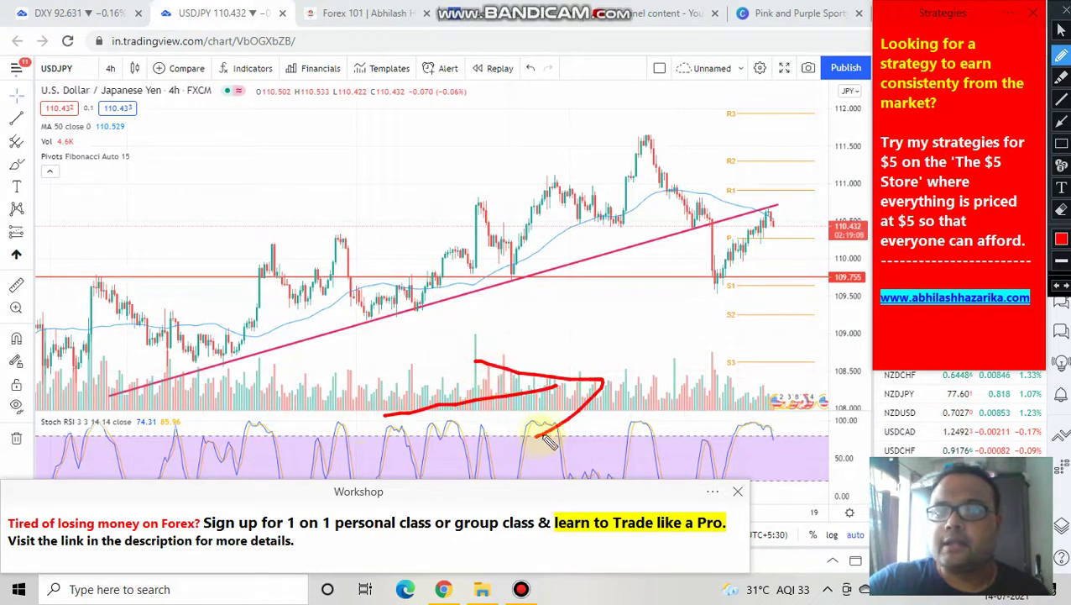
# Step: Circle the fall to support, mark the trendline break level, then clear all markings
pyautogui.moveTo(659, 149)
pyautogui.mouseDown()
pyautogui.moveTo(693, 305)
pyautogui.moveTo(712, 187)
pyautogui.moveTo(661, 151)
pyautogui.mouseUp()
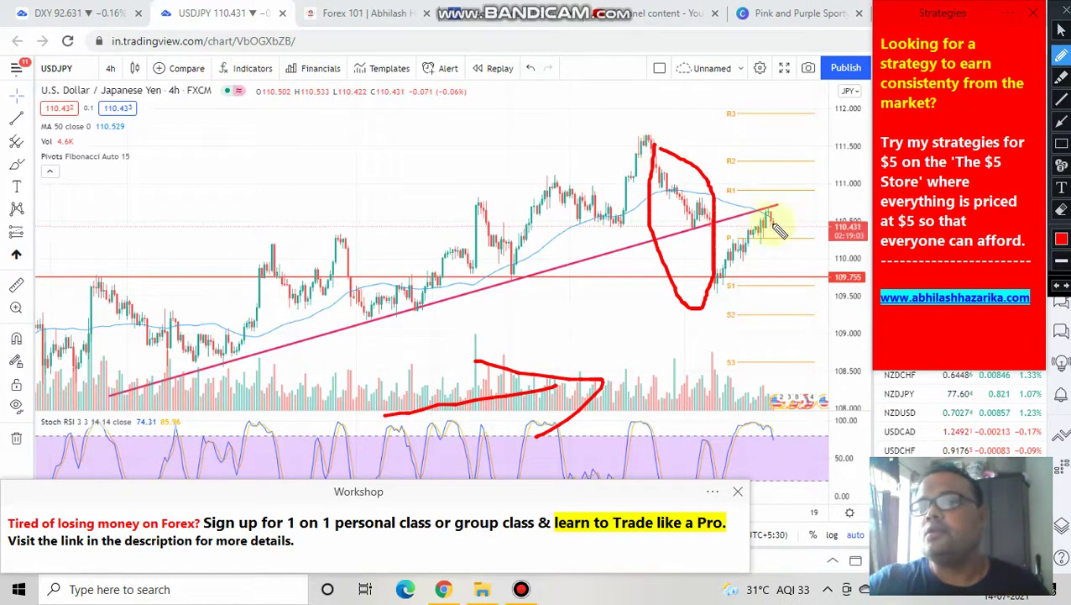
pyautogui.moveTo(768, 219)
pyautogui.mouseDown()
pyautogui.moveTo(700, 222)
pyautogui.moveTo(774, 223)
pyautogui.mouseUp()
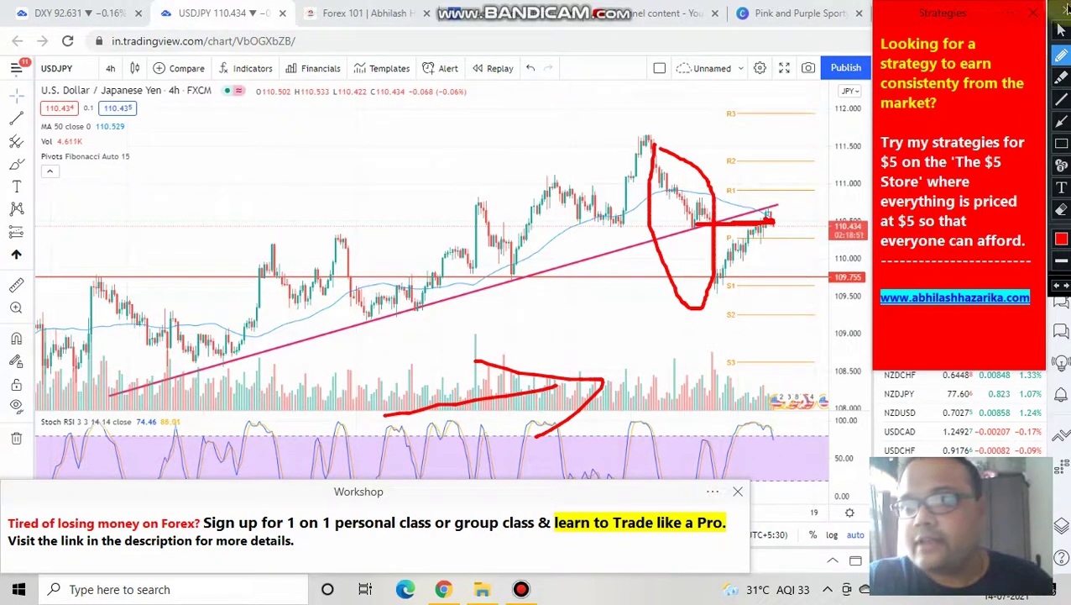
pyautogui.click(1064, 7)
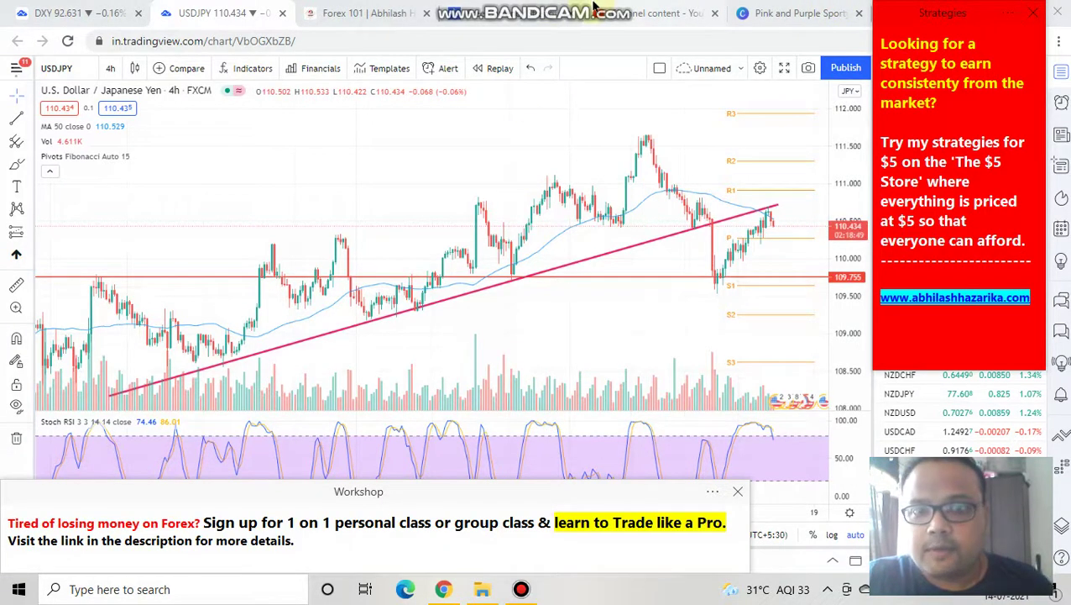
# Step: Draw small red loops at each of the four bounces off the pink trendline
pyautogui.hotkey('ctrl', 'shift', 'p')
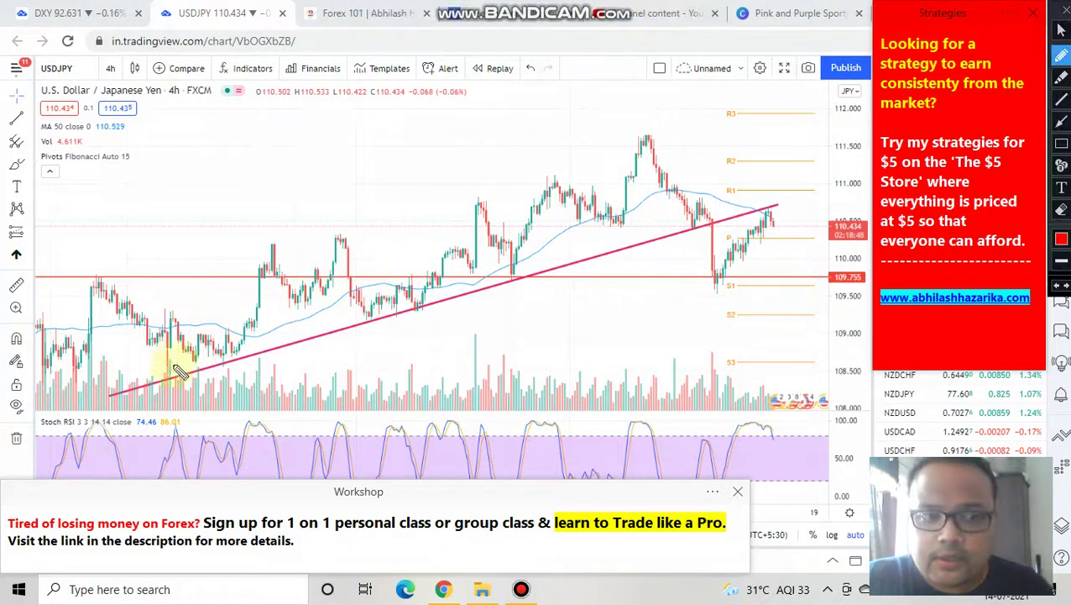
pyautogui.click(223, 346)
pyautogui.moveTo(225, 347)
pyautogui.mouseDown()
pyautogui.moveTo(231, 382)
pyautogui.moveTo(237, 350)
pyautogui.mouseUp()
pyautogui.moveTo(363, 299)
pyautogui.mouseDown()
pyautogui.moveTo(400, 318)
pyautogui.moveTo(421, 293)
pyautogui.mouseUp()
pyautogui.moveTo(508, 267); pyautogui.dragTo(517, 269)
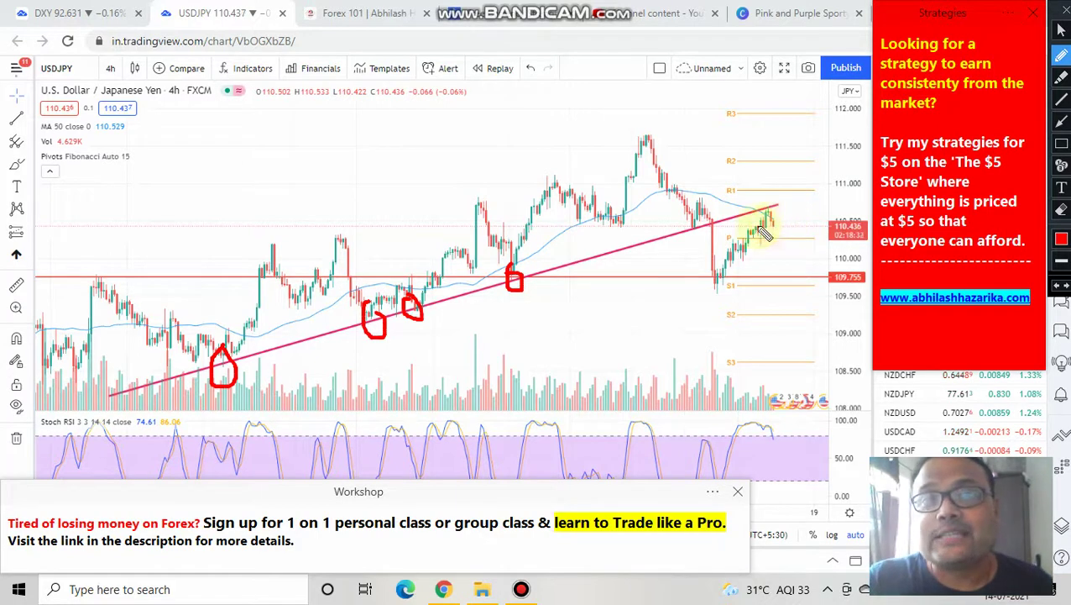
# Step: Write a circled S-R note below the trendline
pyautogui.moveTo(576, 367)
pyautogui.mouseDown()
pyautogui.moveTo(560, 402)
pyautogui.moveTo(608, 374)
pyautogui.moveTo(623, 399)
pyautogui.mouseUp()
pyautogui.moveTo(611, 351); pyautogui.dragTo(638, 397)
pyautogui.moveTo(600, 308)
pyautogui.mouseDown()
pyautogui.moveTo(592, 454)
pyautogui.moveTo(641, 330)
pyautogui.moveTo(590, 308)
pyautogui.mouseUp()
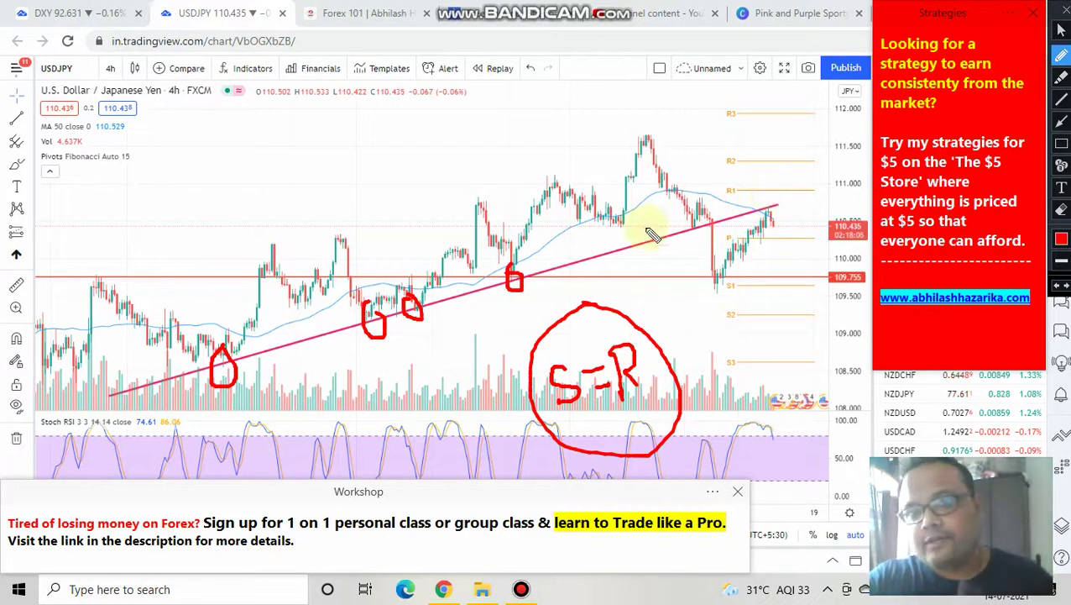
# Step: Write a circled 109.75 price note and an S at the top-left, then erase all red markings
pyautogui.moveTo(188, 132); pyautogui.dragTo(195, 170)
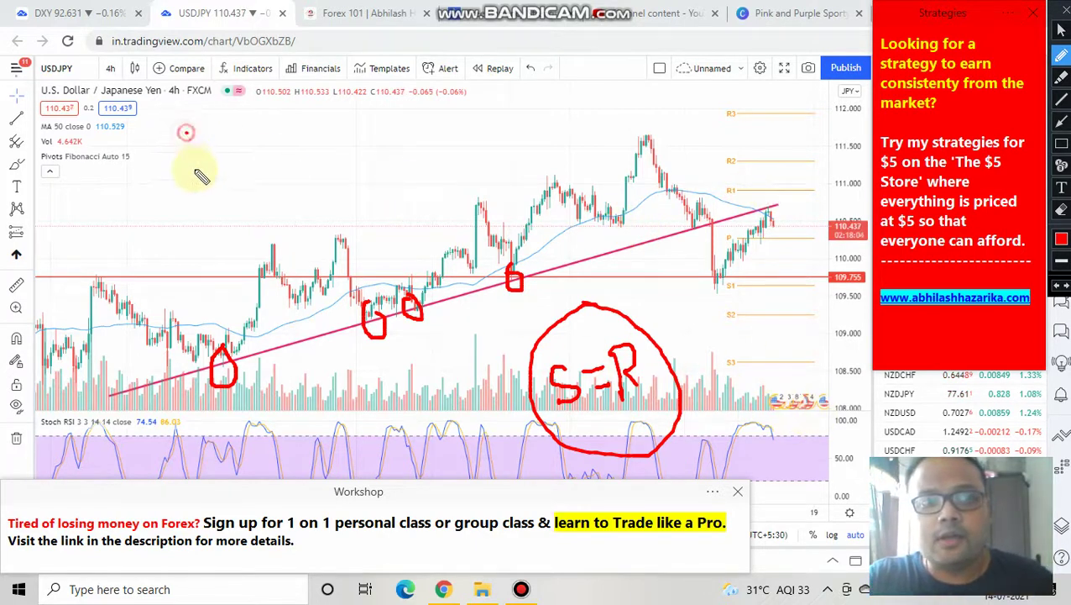
pyautogui.moveTo(218, 127)
pyautogui.mouseDown()
pyautogui.moveTo(237, 134)
pyautogui.moveTo(239, 124)
pyautogui.moveTo(251, 143)
pyautogui.moveTo(288, 136)
pyautogui.moveTo(290, 119)
pyautogui.moveTo(319, 117)
pyautogui.moveTo(323, 88)
pyautogui.moveTo(167, 168)
pyautogui.moveTo(382, 126)
pyautogui.moveTo(294, 84)
pyautogui.mouseUp()
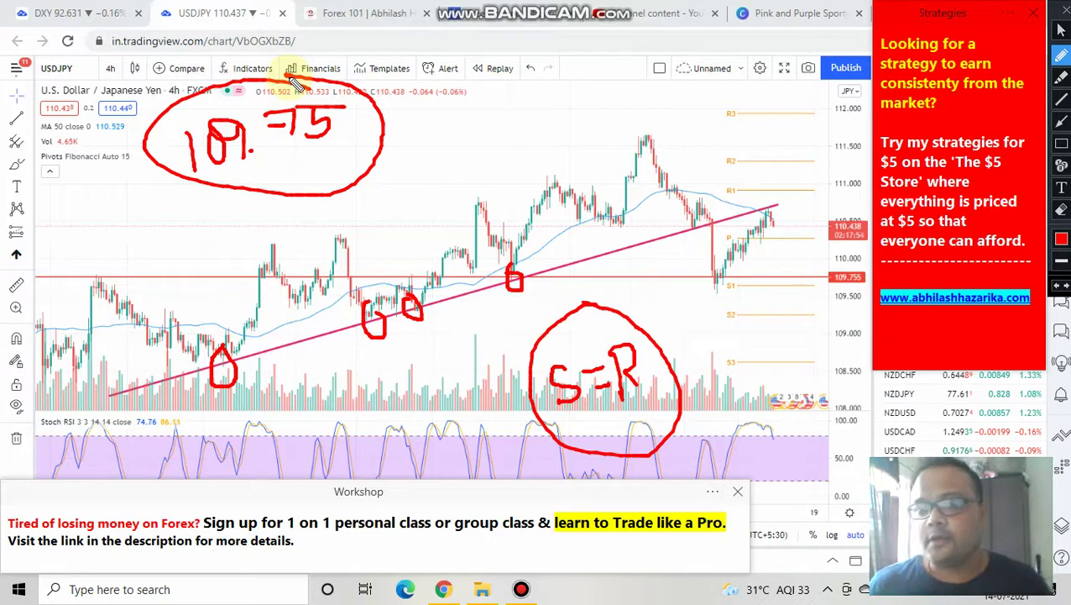
pyautogui.moveTo(436, 86); pyautogui.dragTo(428, 127)
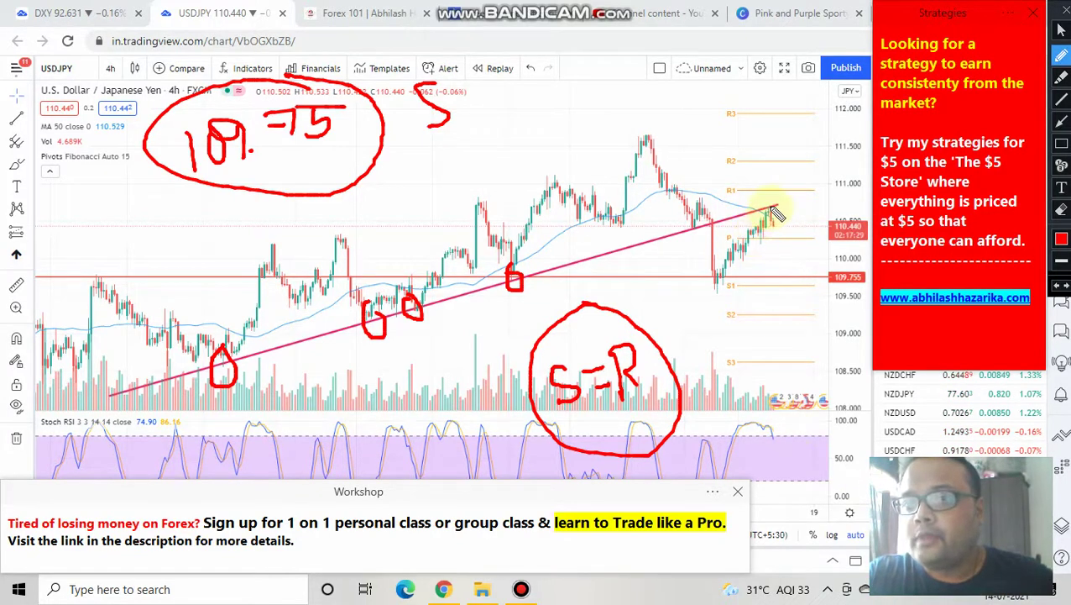
pyautogui.click(1061, 10)
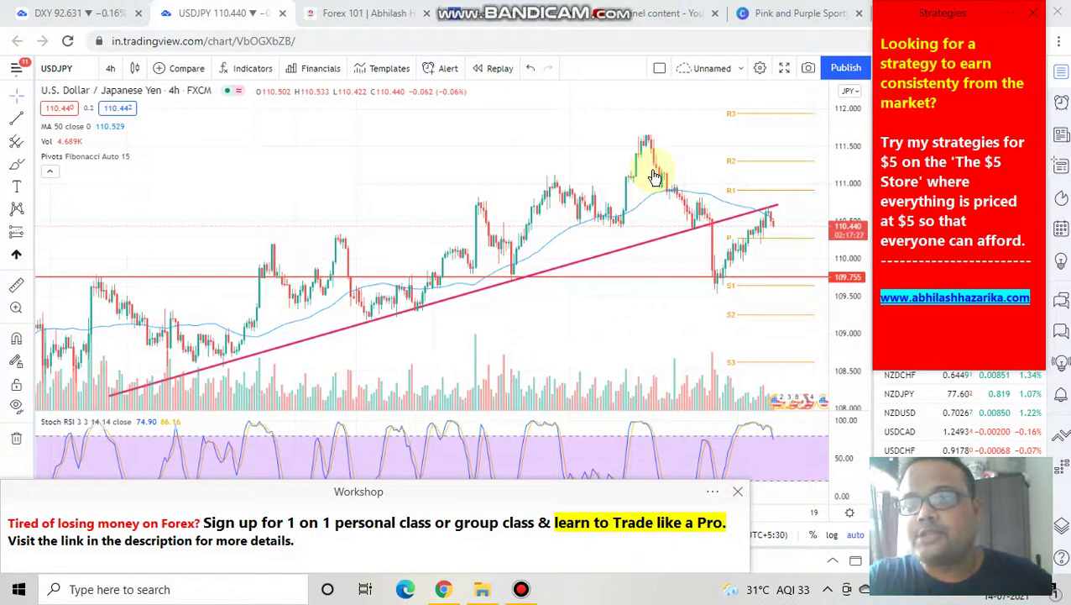
# Step: Zoom in, draw a red arc over the Stoch RSI peak, then switch to the Canva tab
pyautogui.scroll(3, 652, 170)
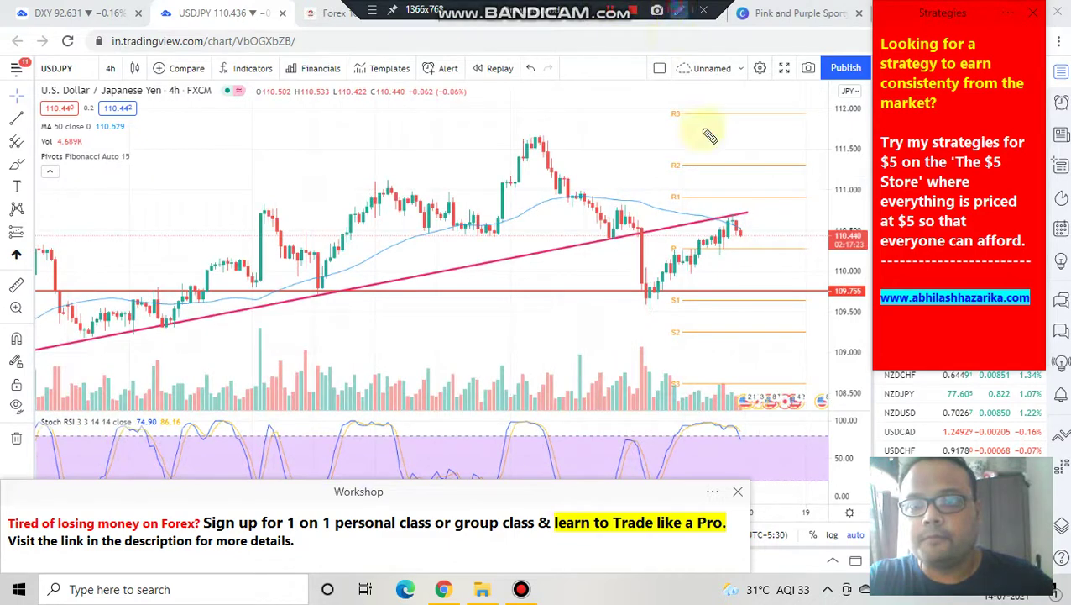
pyautogui.hotkey('ctrl', 'shift', 'p')
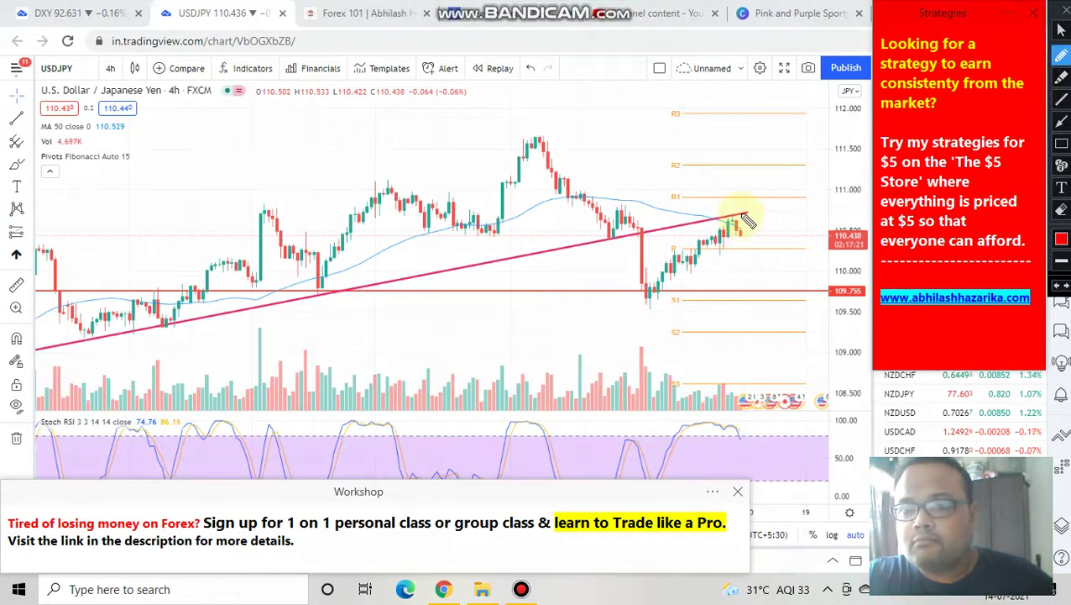
pyautogui.moveTo(741, 414)
pyautogui.mouseDown()
pyautogui.moveTo(687, 429)
pyautogui.moveTo(744, 454)
pyautogui.moveTo(757, 415)
pyautogui.moveTo(743, 412)
pyautogui.mouseUp()
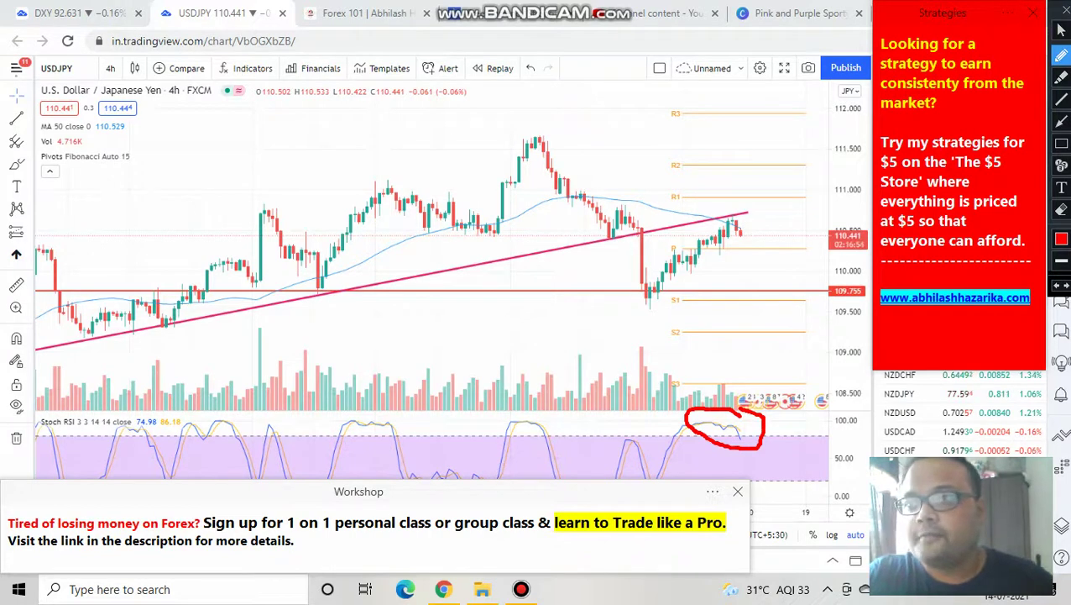
pyautogui.click(788, 10)
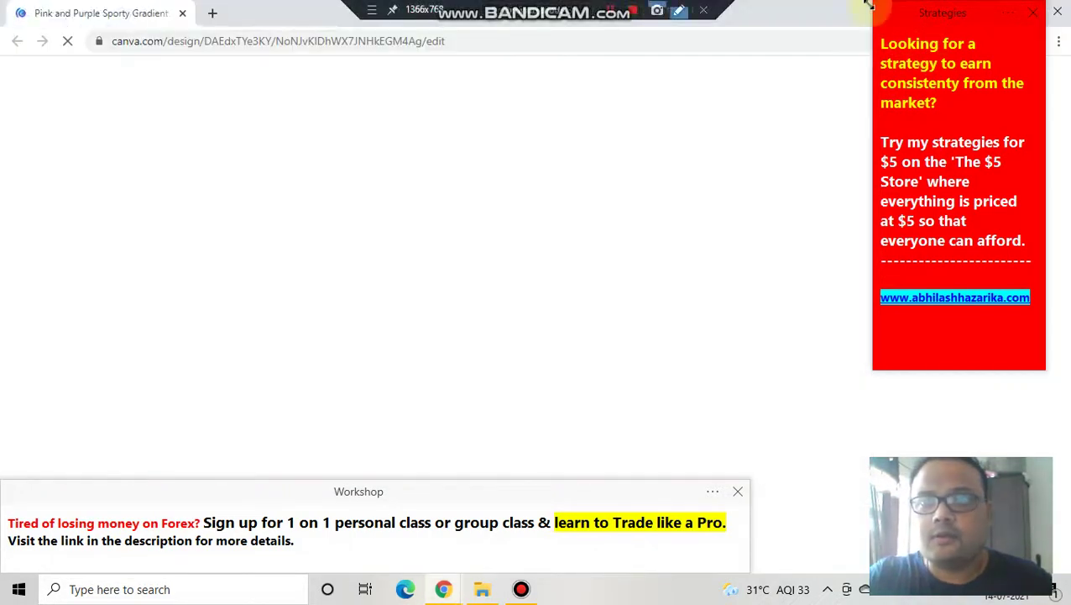
# Step: Close Canva and move from the Forex 101 page to the Currency Strength Meter tab
pyautogui.hotkey('ctrl', 'w')
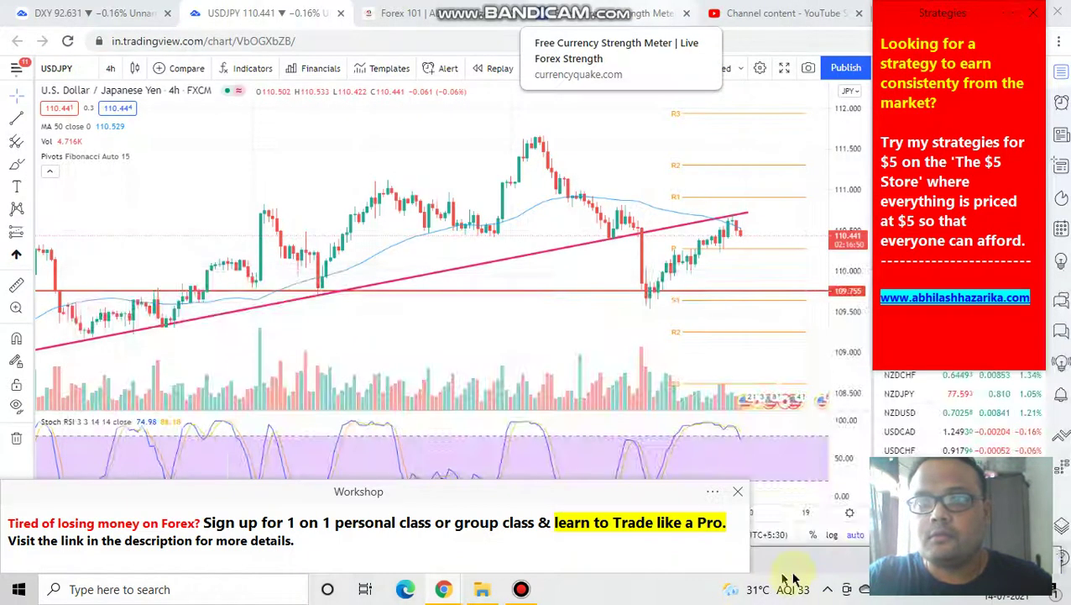
pyautogui.click(478, 10)
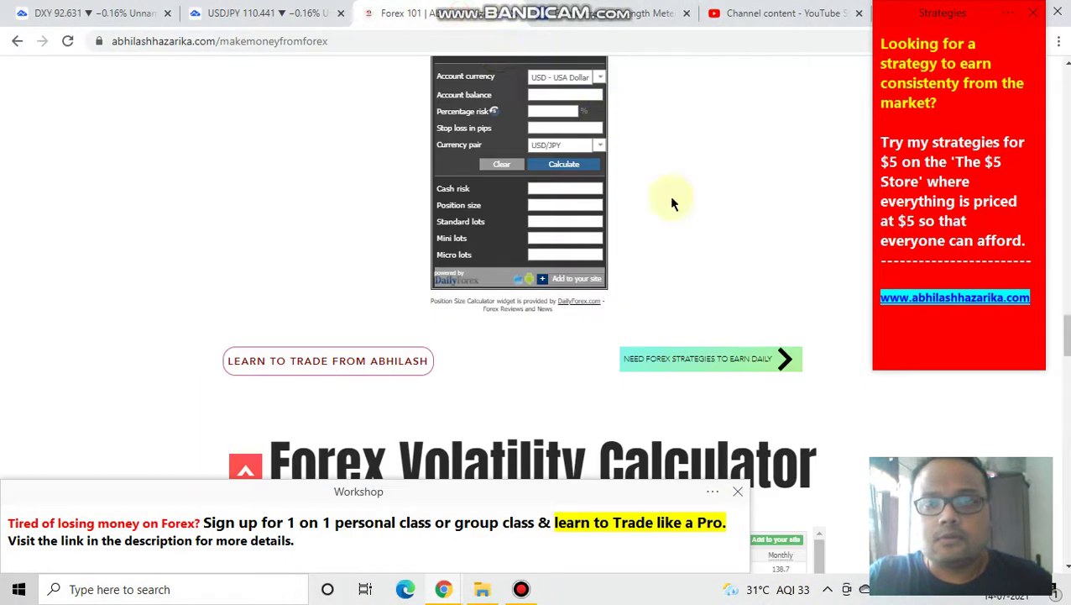
pyautogui.scroll(10, 811, 192)
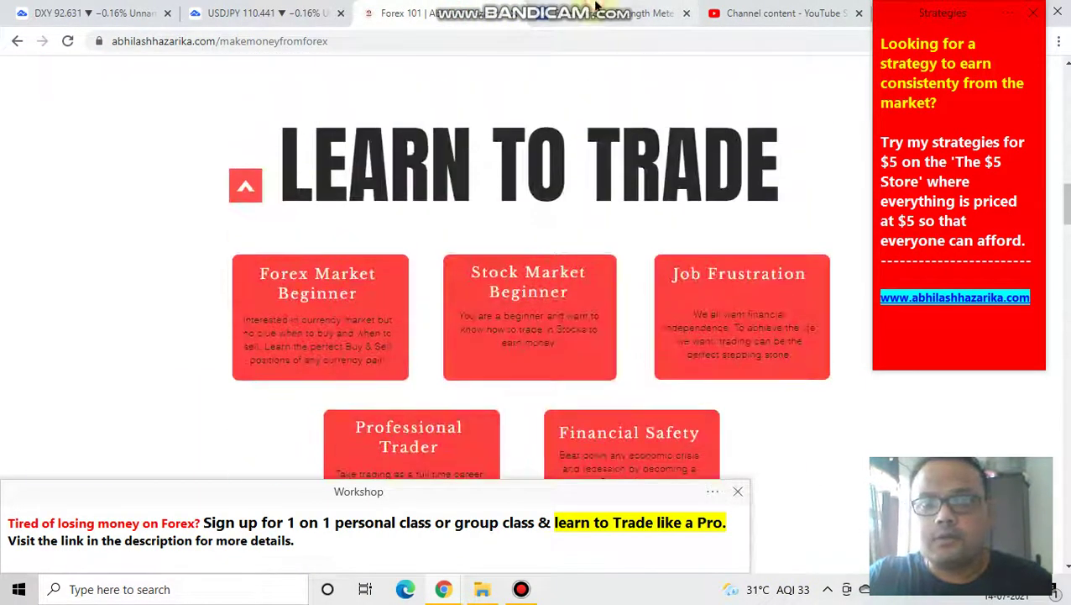
pyautogui.click(596, 8)
pyautogui.scroll(3, 286, 170)
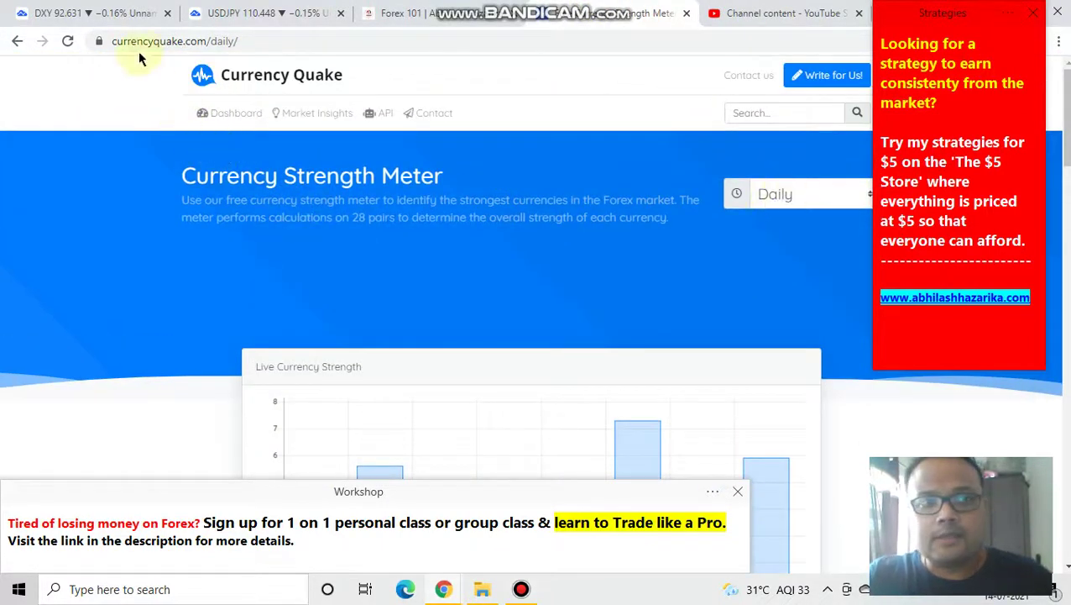
# Step: Draw a red circle around the tallest bar, JPY at about 7.3, on the Live Currency Strength chart
pyautogui.scroll(-2, 493, 259)
pyautogui.scroll(-1, 495, 267)
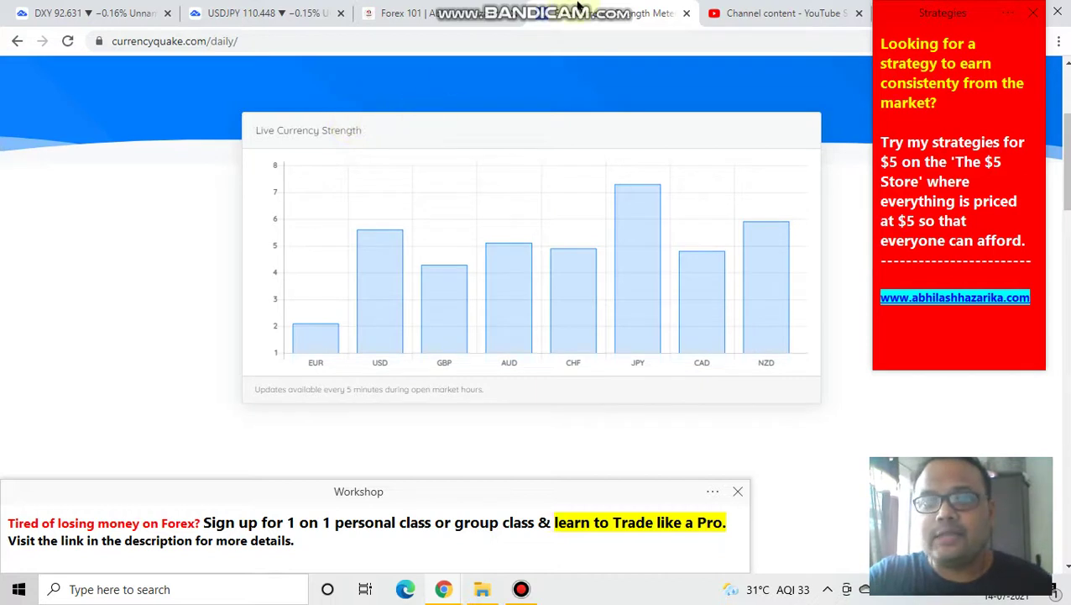
pyautogui.moveTo(625, 162)
pyautogui.mouseDown()
pyautogui.moveTo(603, 256)
pyautogui.moveTo(638, 401)
pyautogui.moveTo(687, 296)
pyautogui.moveTo(638, 149)
pyautogui.moveTo(617, 152)
pyautogui.mouseUp()
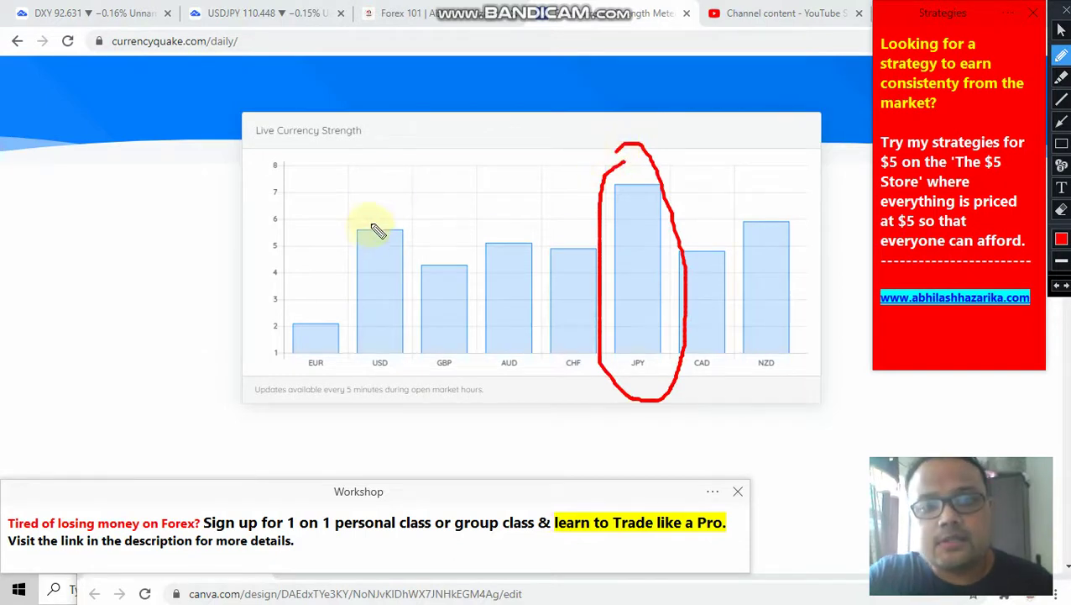